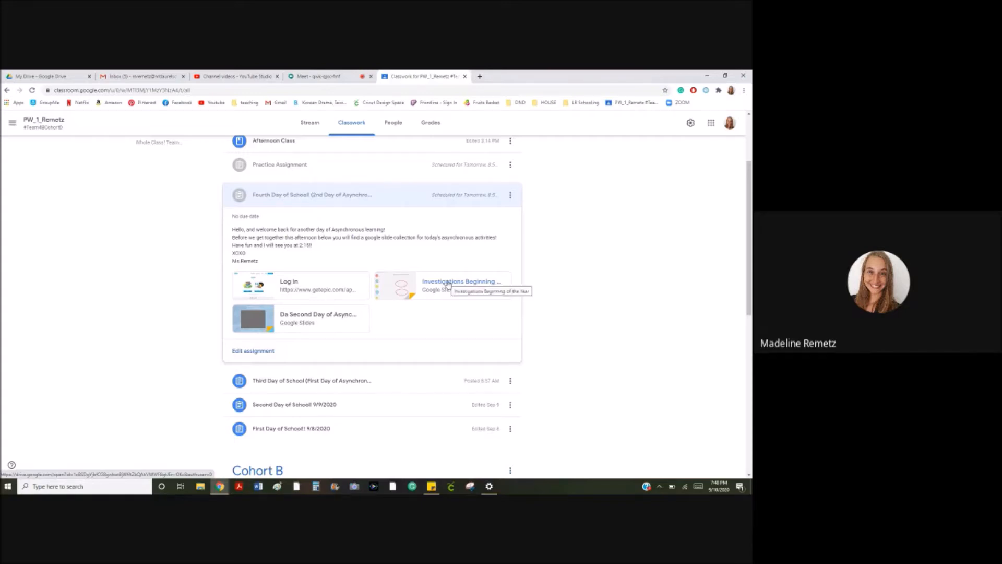
Open the Investigations Beginning of the Year attachment and switch to its Slides tab
click(447, 284)
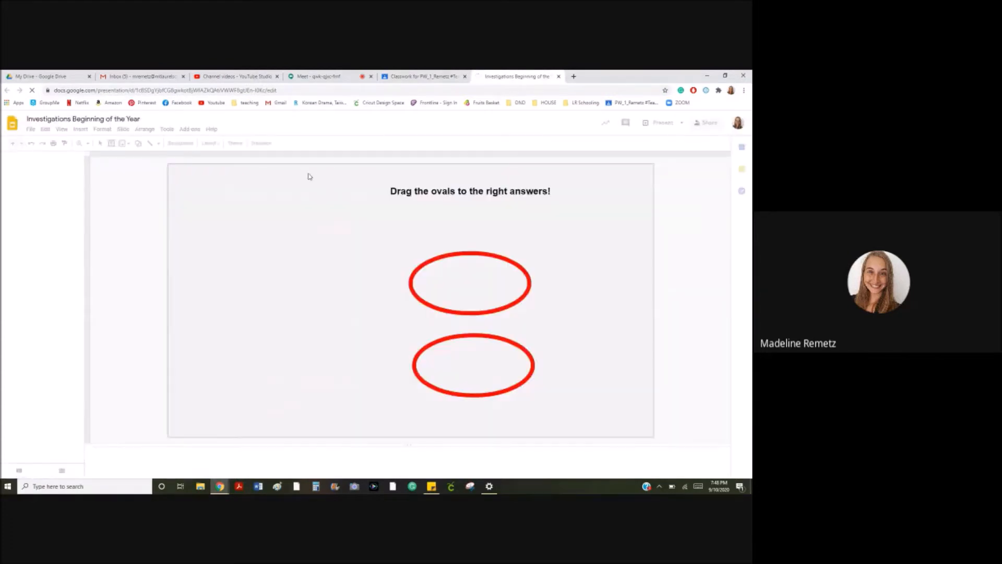
key(ctrl+shift+Tab)
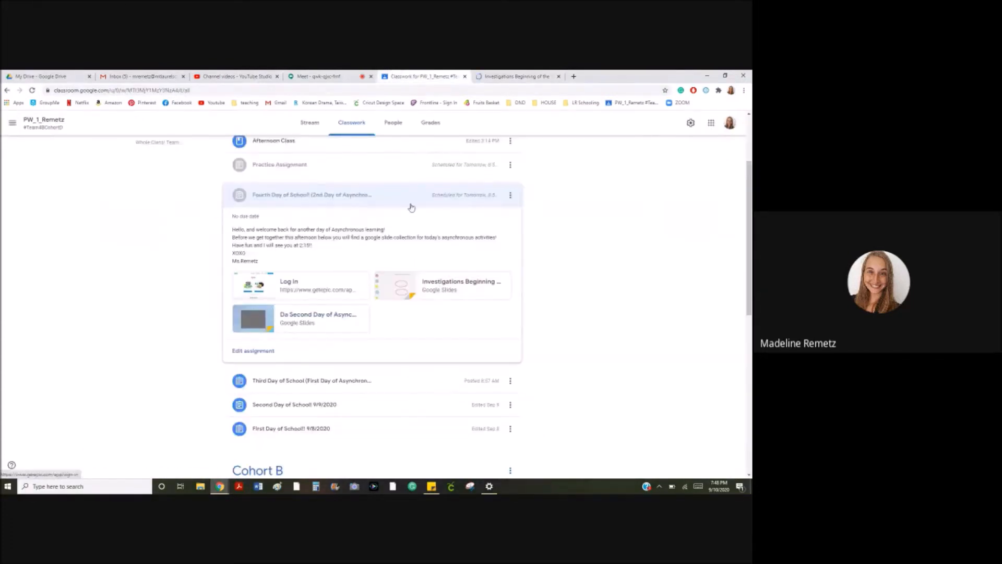
click(516, 76)
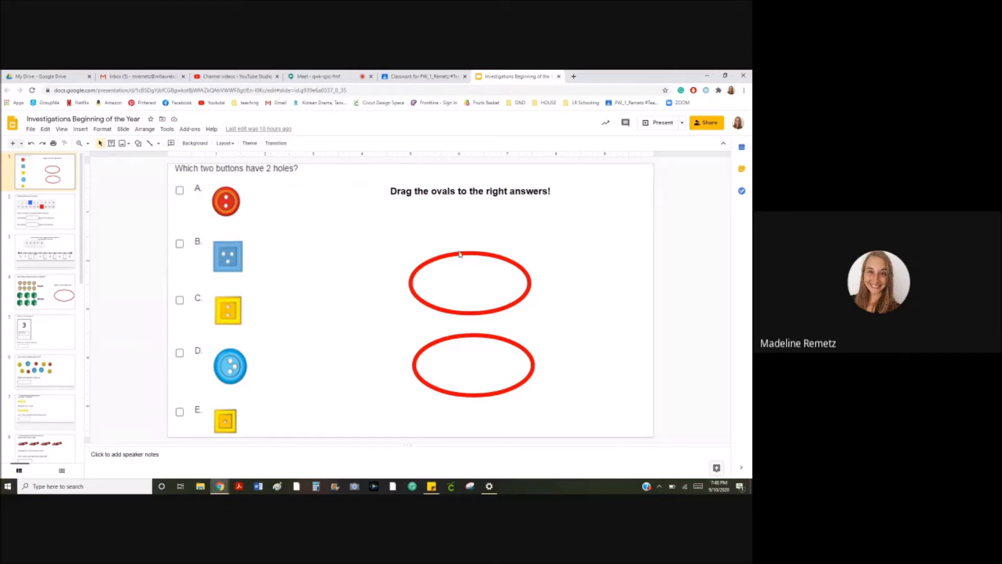
Drag the upper red oval across the slide until it circles blue button B, then deselect it
drag(462, 255, 431, 233)
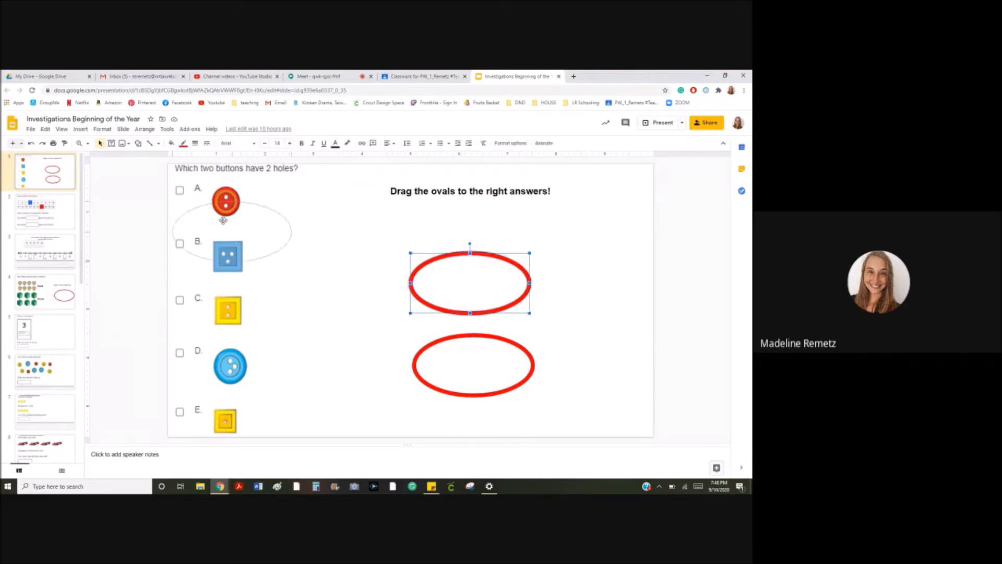
mouse_move(431, 234)
mouse_down()
mouse_move(218, 397)
mouse_move(394, 243)
mouse_up()
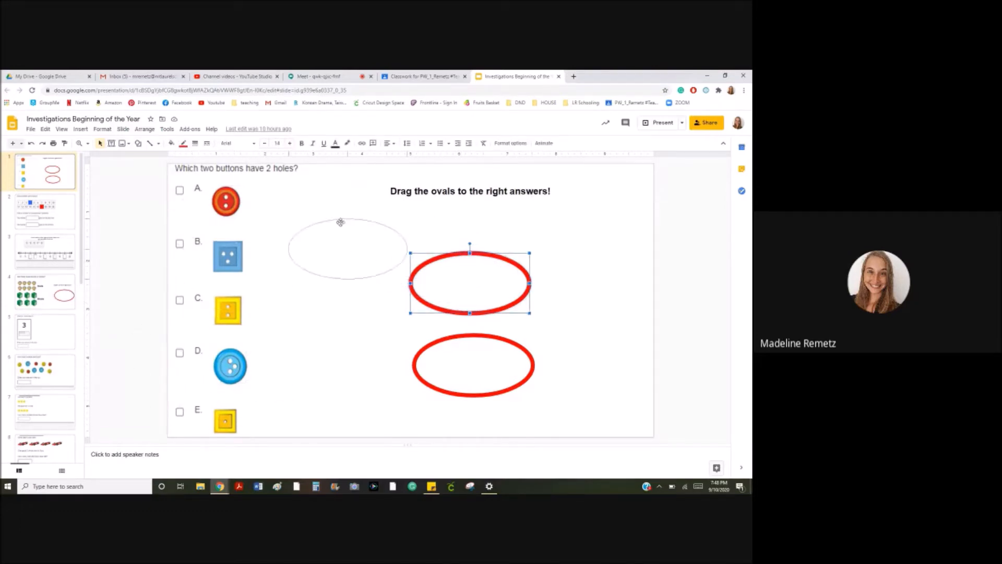
drag(394, 244, 234, 246)
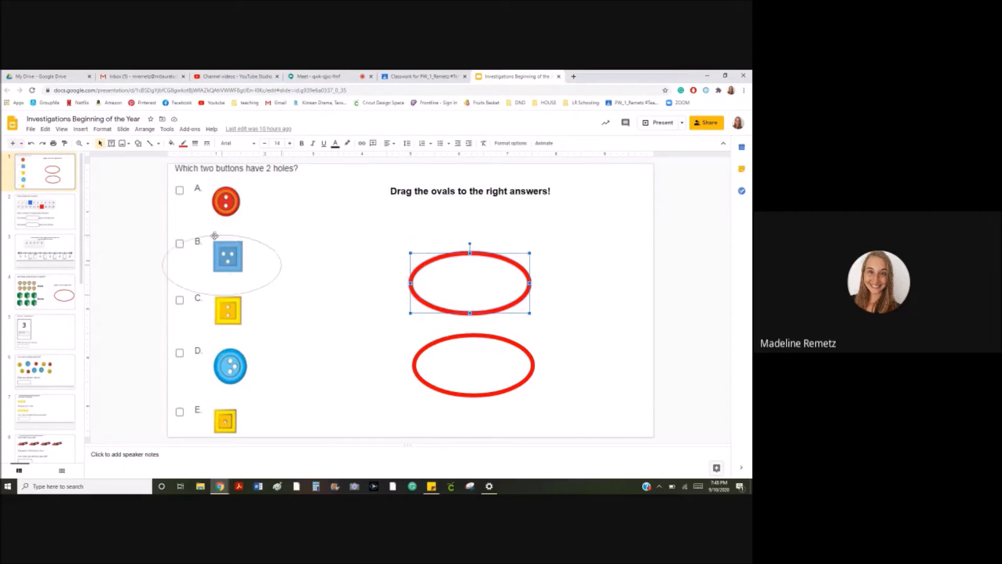
drag(235, 246, 222, 229)
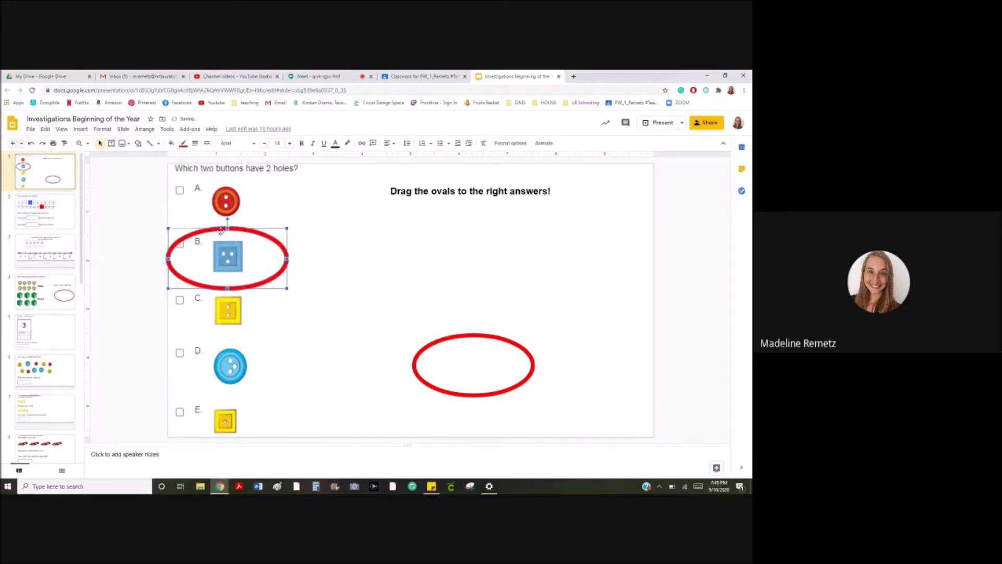
click(379, 273)
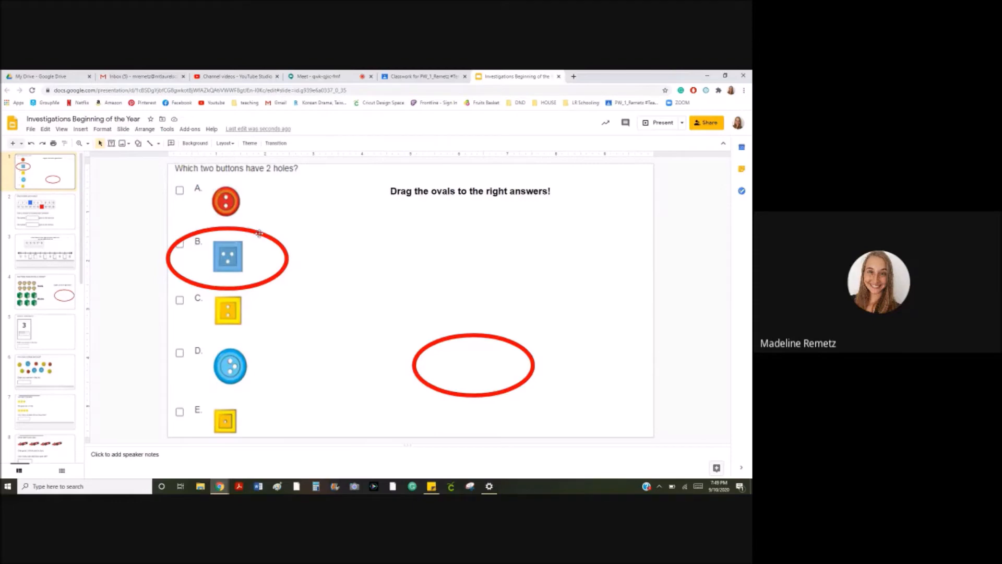
click(53, 212)
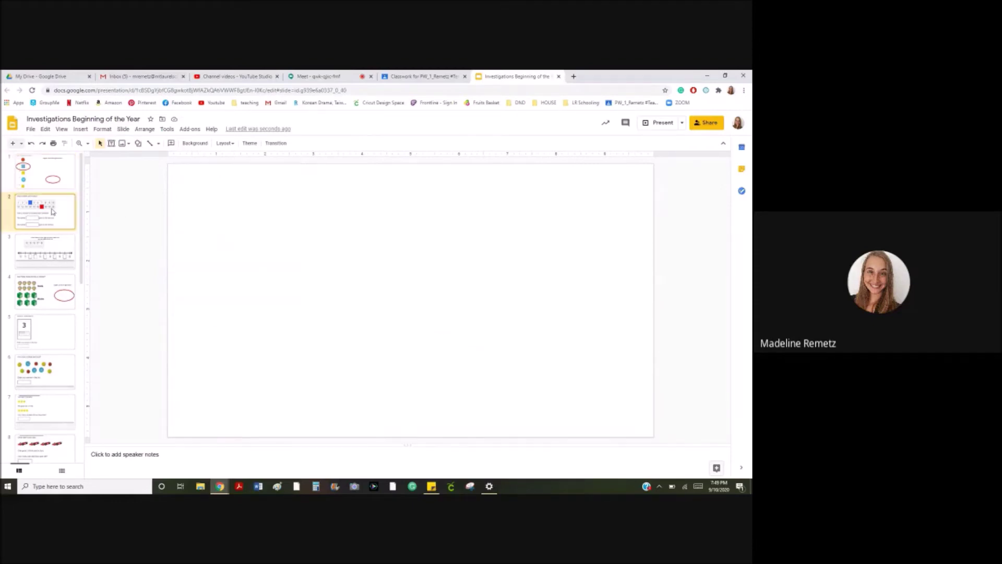
Place the lower red oval around button C and activate the blue-box answer on slide 2
click(57, 178)
drag(452, 344, 226, 302)
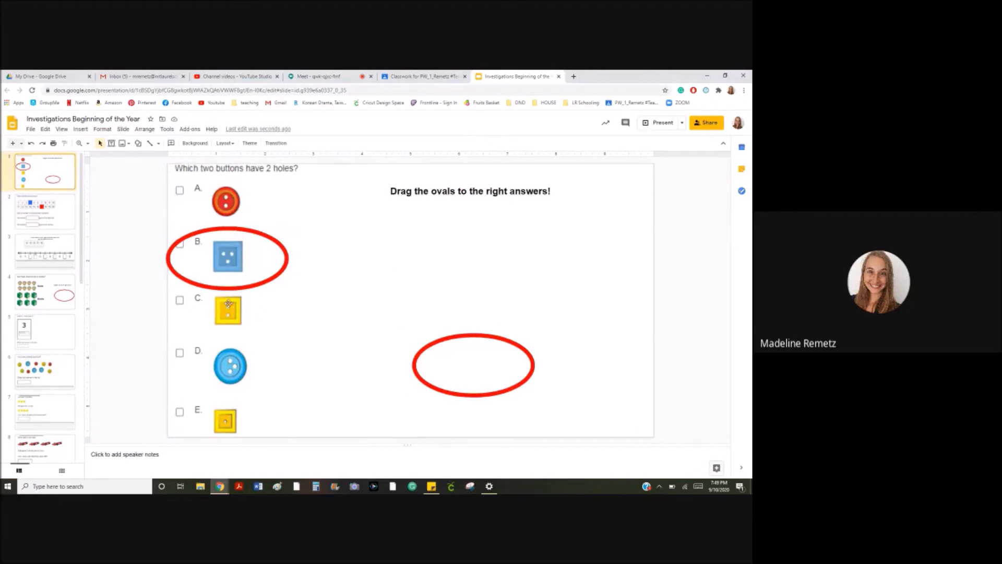
click(44, 215)
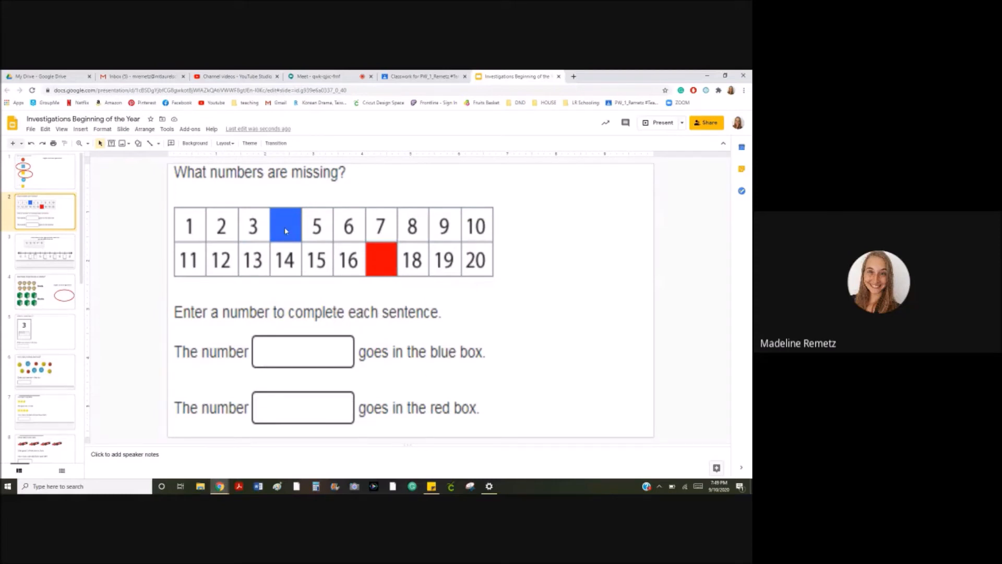
click(302, 356)
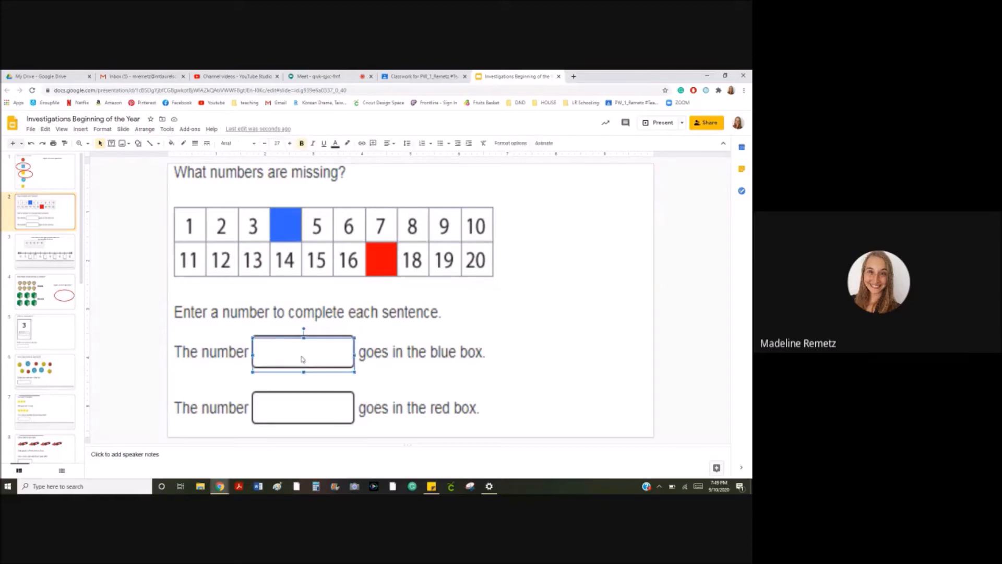
text(1000)
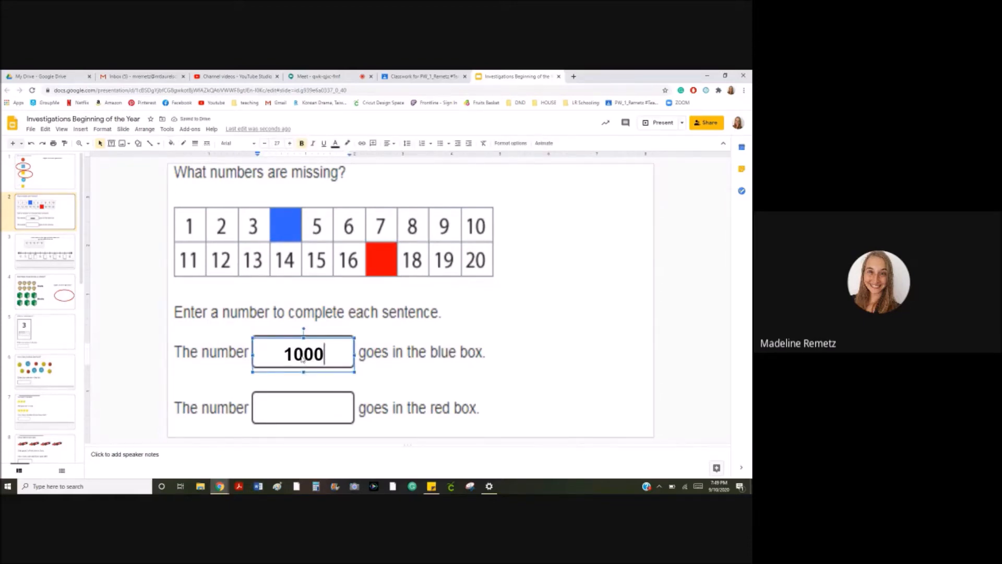
Clear the stray text from the red-box answer, leaving it empty while the blue box keeps 1000
click(321, 397)
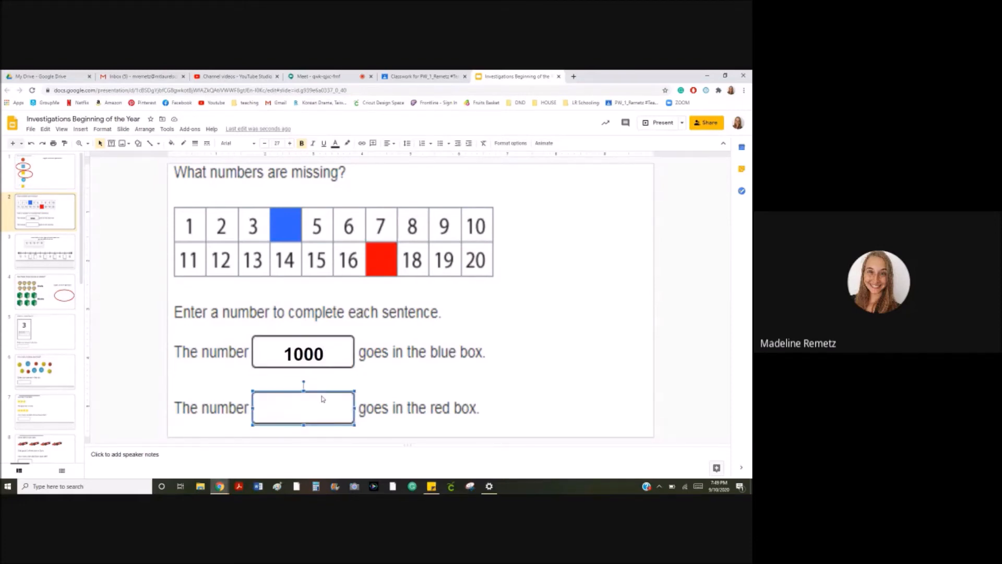
text(10)
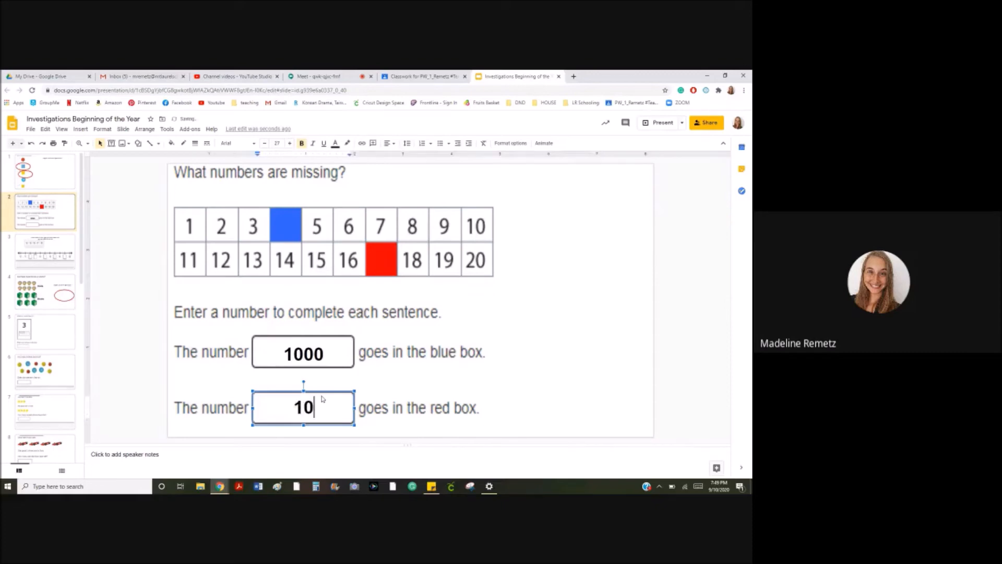
text(00jklafi)
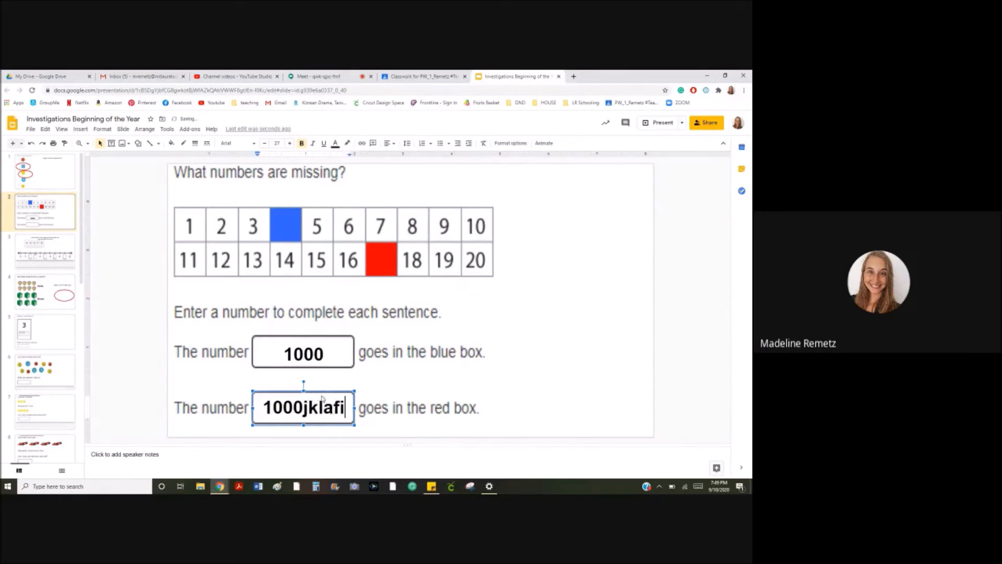
text(aeih;gahl;ag)
key(BackSpace)
key(BackSpace)
key(BackSpace)
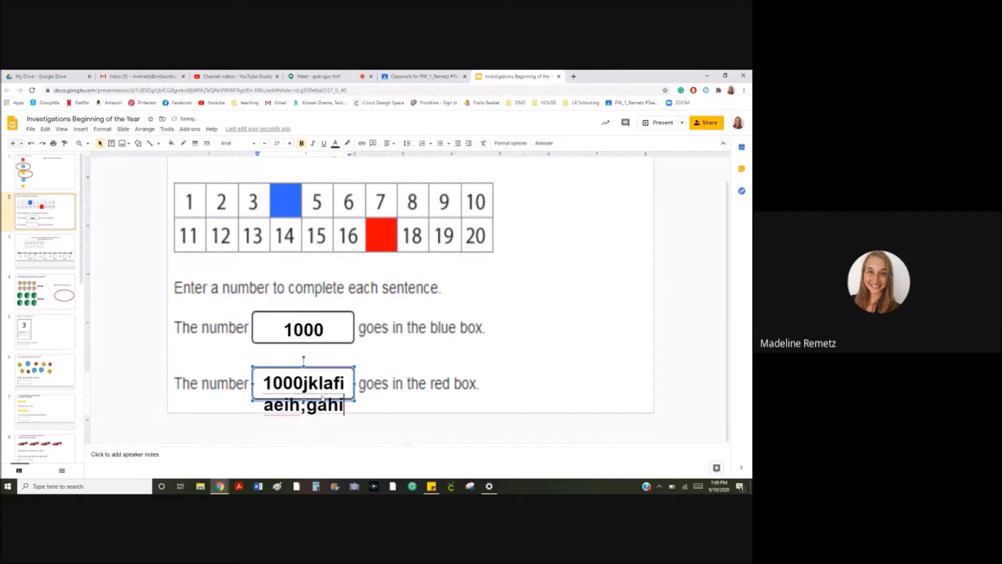
key(BackSpace)
key(BackSpace)
key(BackSpace)
key(BackSpace)
key(BackSpace)
key(BackSpace)
key(BackSpace)
key(BackSpace)
key(BackSpace)
key(BackSpace)
key(BackSpace)
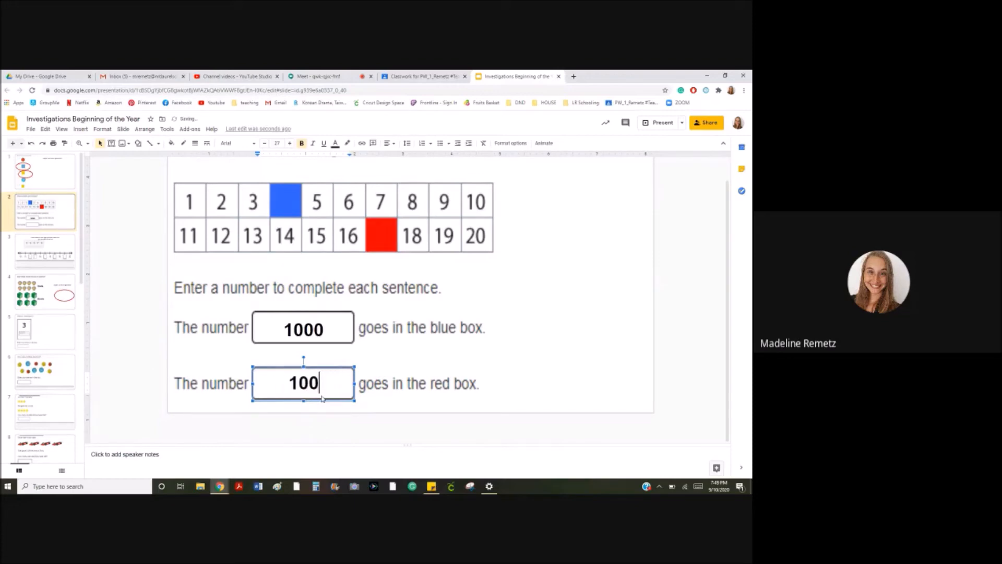
key(BackSpace)
key(BackSpace)
key(BackSpace)
text(600)
key(BackSpace)
key(BackSpace)
key(BackSpace)
Browse the number-line, triangle and Great Job slides, ending on the blocks-or-shells question
click(49, 251)
scroll(47, 329, down, 5)
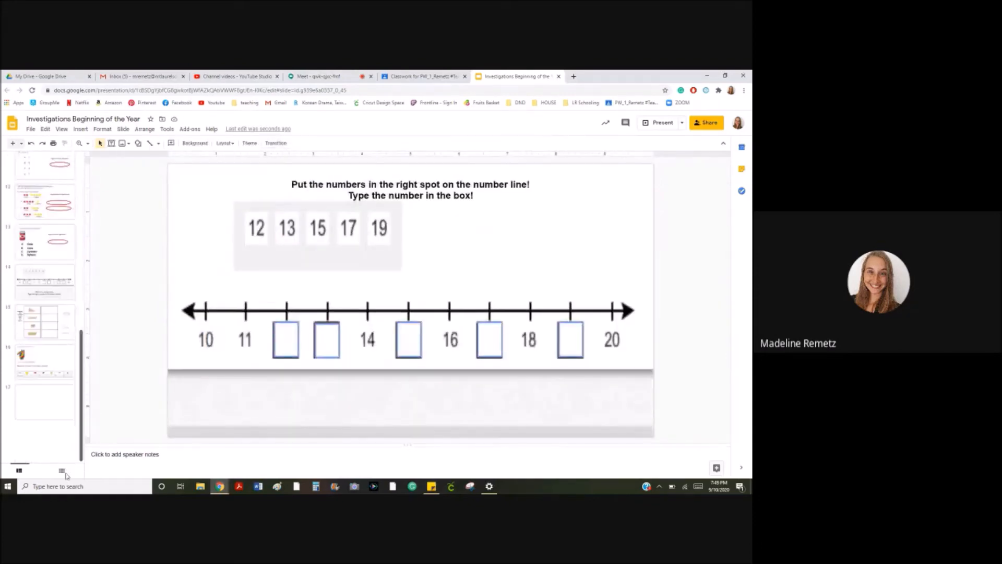
click(34, 392)
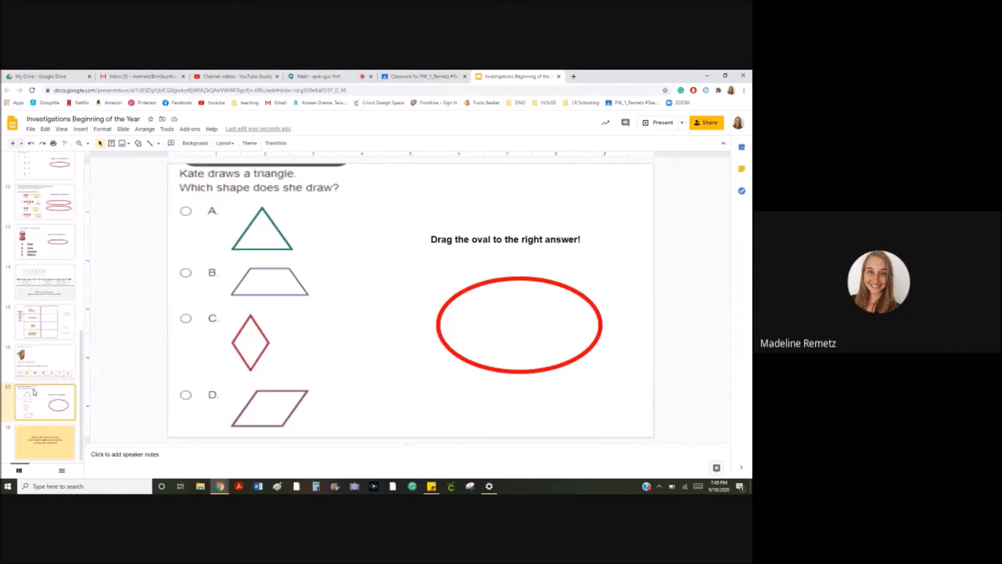
click(51, 450)
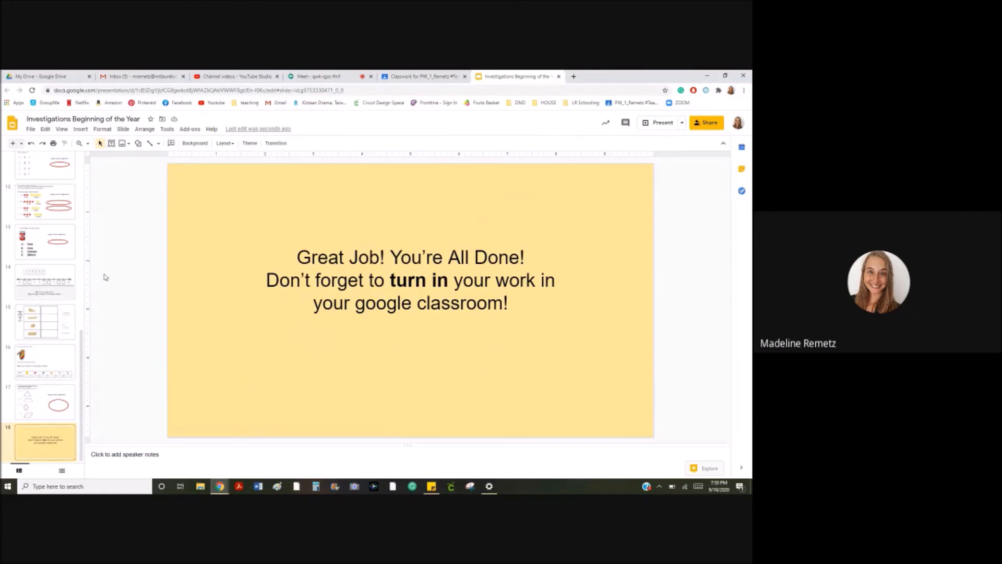
drag(80, 328, 82, 188)
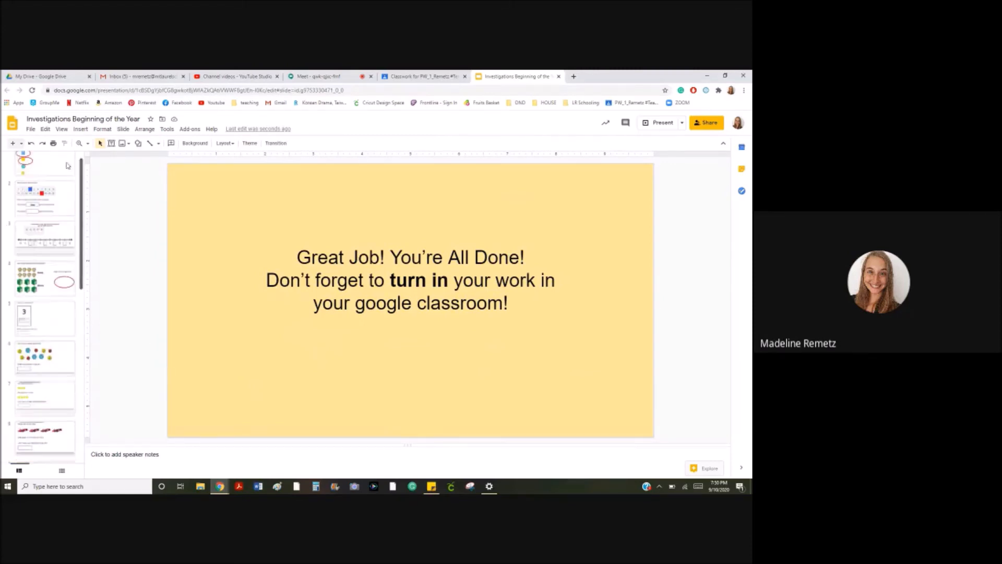
click(47, 214)
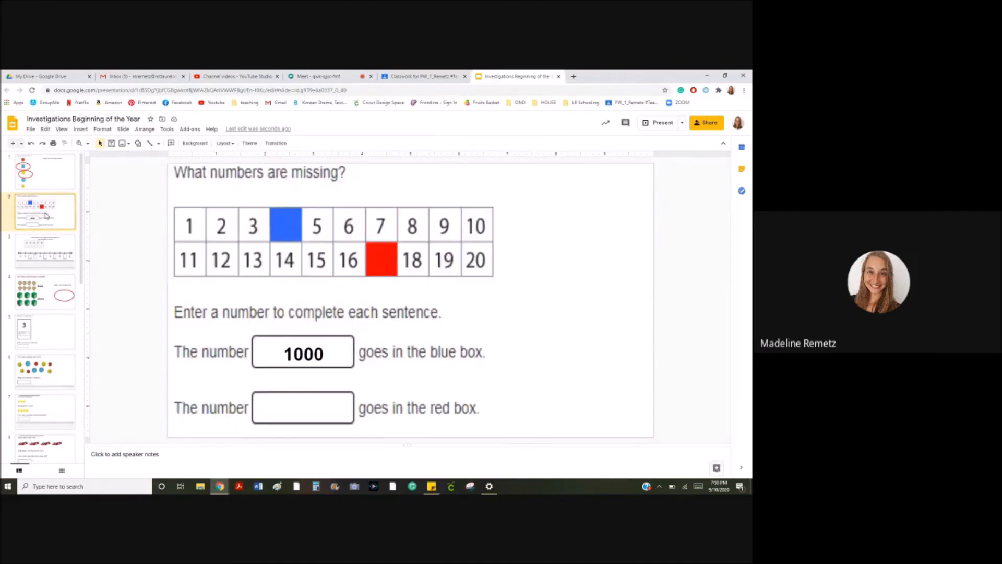
click(46, 291)
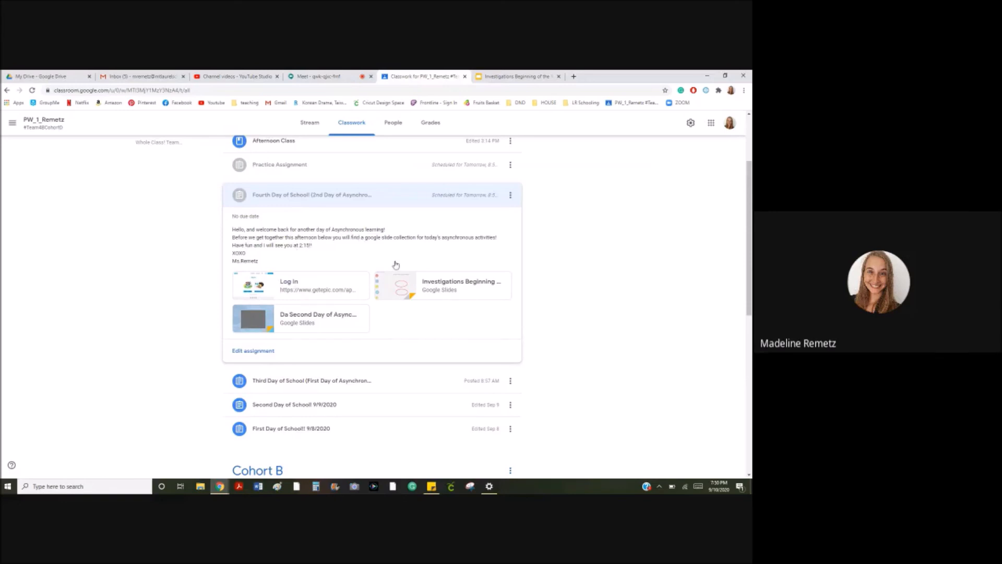
Return to the button question and drag both red ovals off B and C back to the right
click(516, 75)
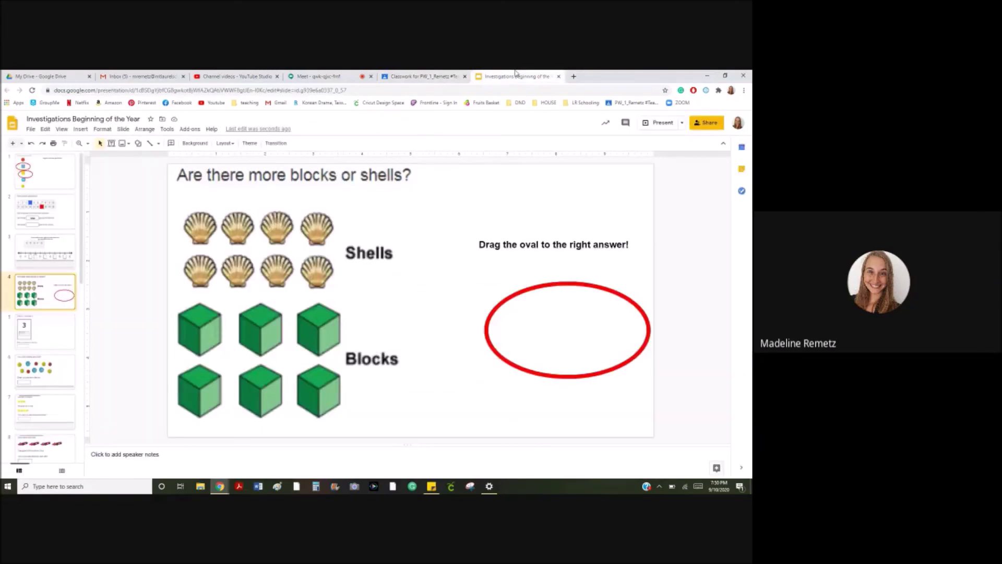
click(65, 184)
drag(252, 236, 465, 258)
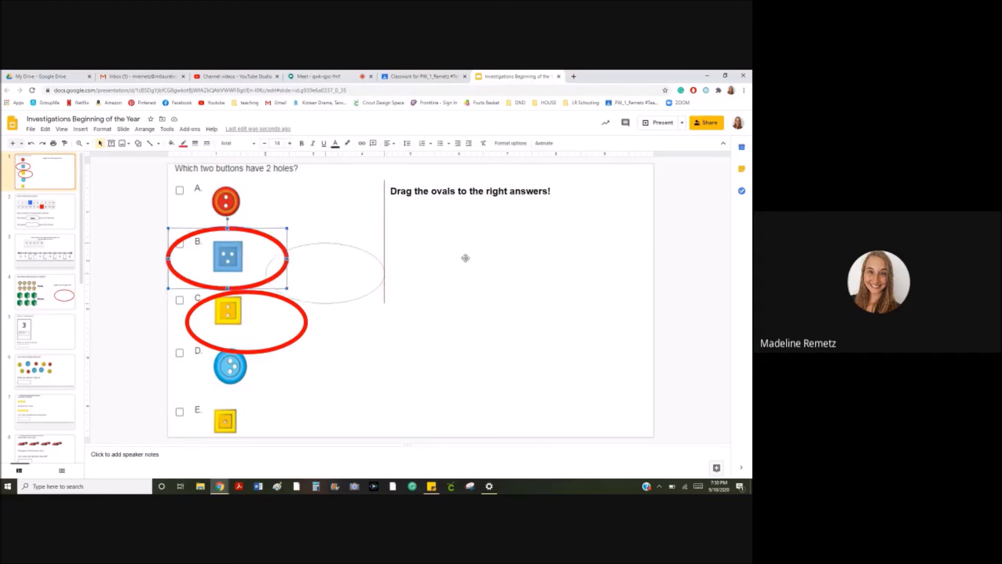
drag(298, 308, 500, 362)
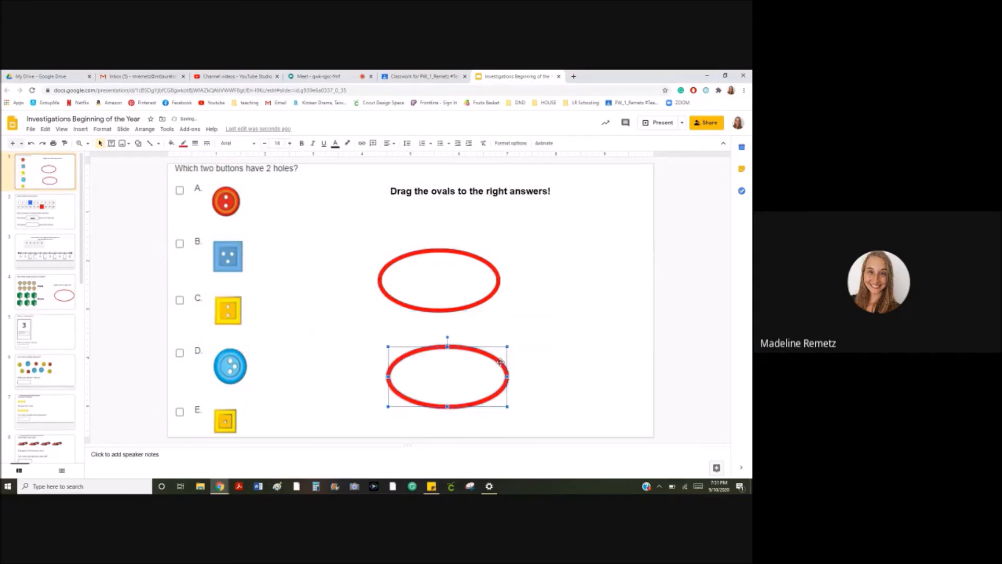